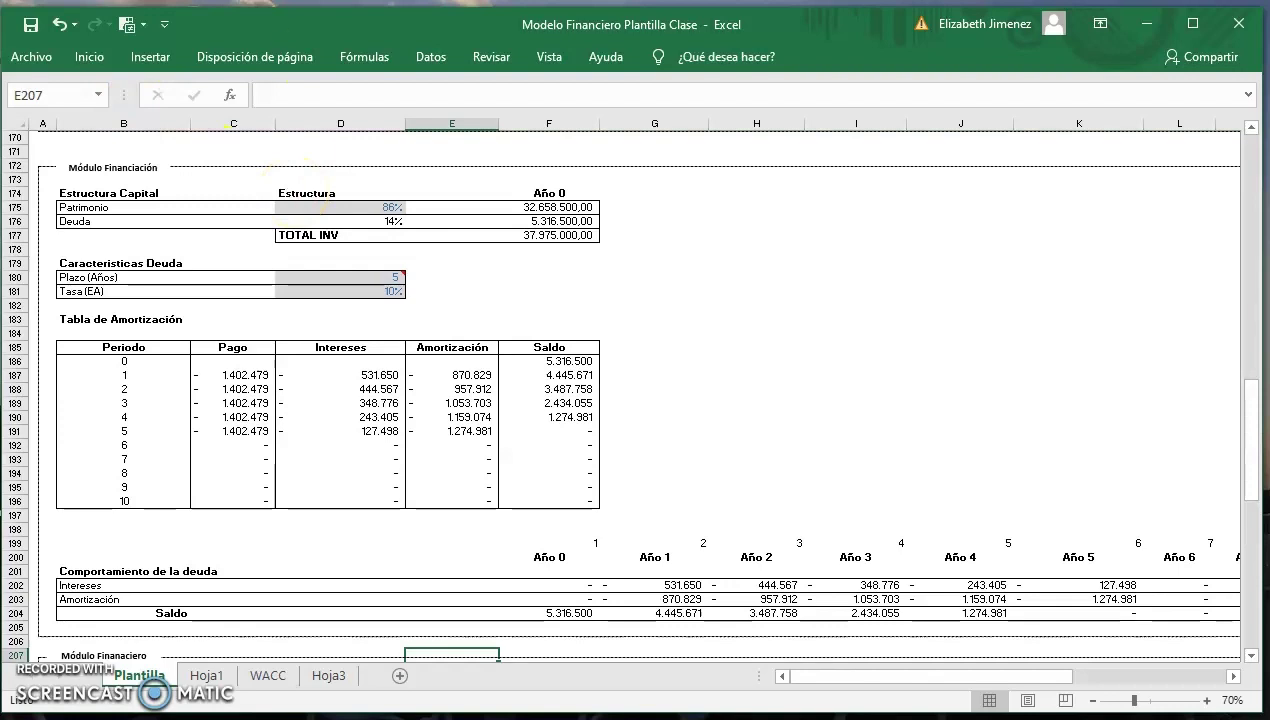
Step: Review the Módulo Financiación section, covering Estructura Capital, the Patrimonio share, Caracteristicas Deuda and Tabla de Amortización
click(162, 181)
click(158, 192)
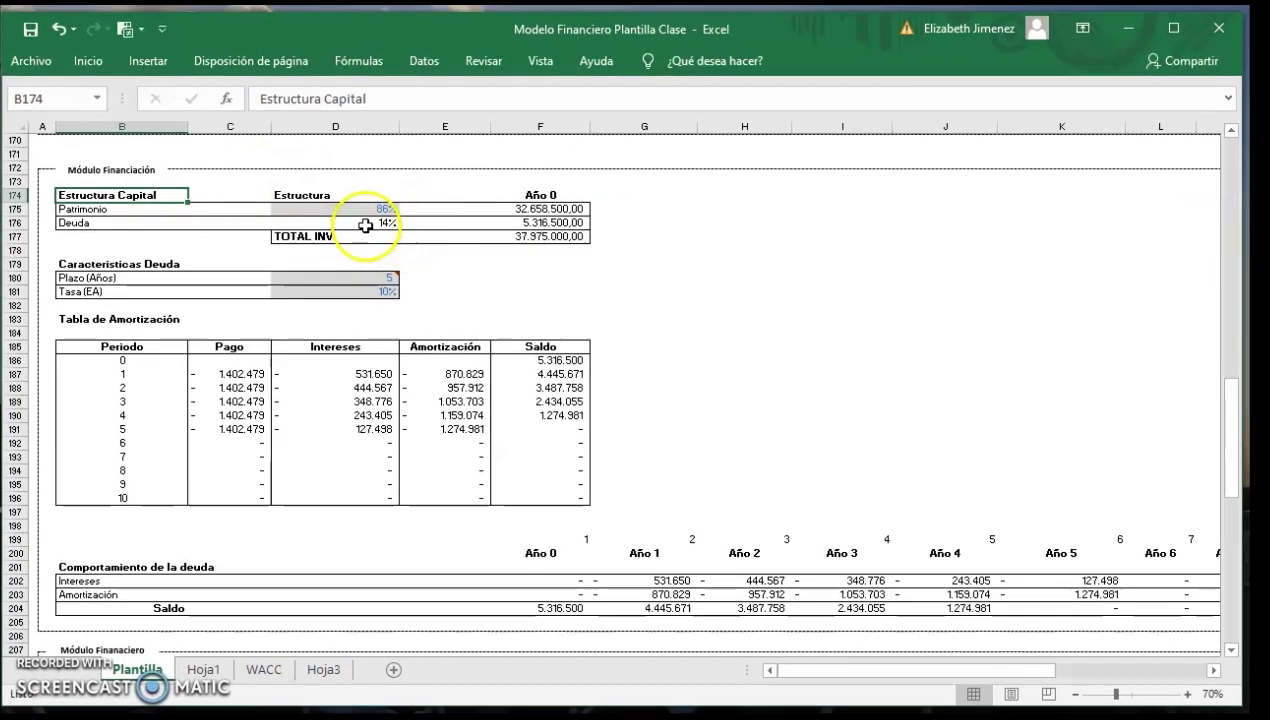
click(358, 207)
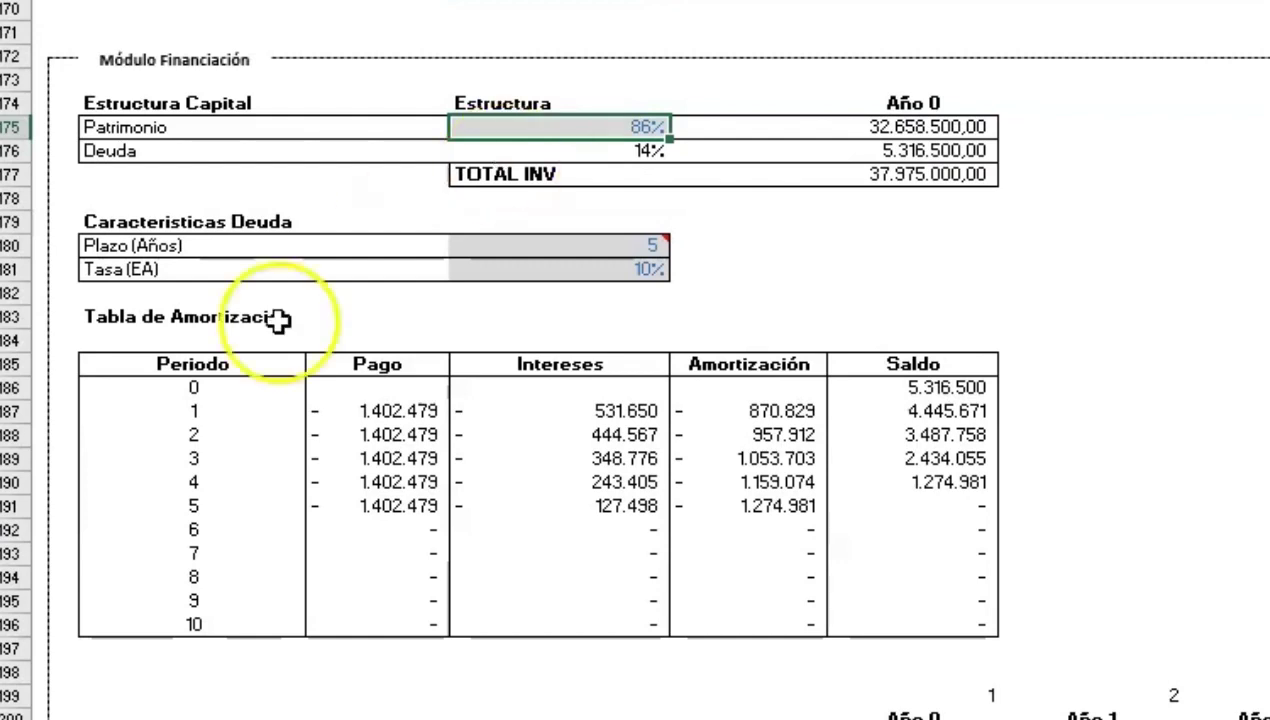
click(275, 222)
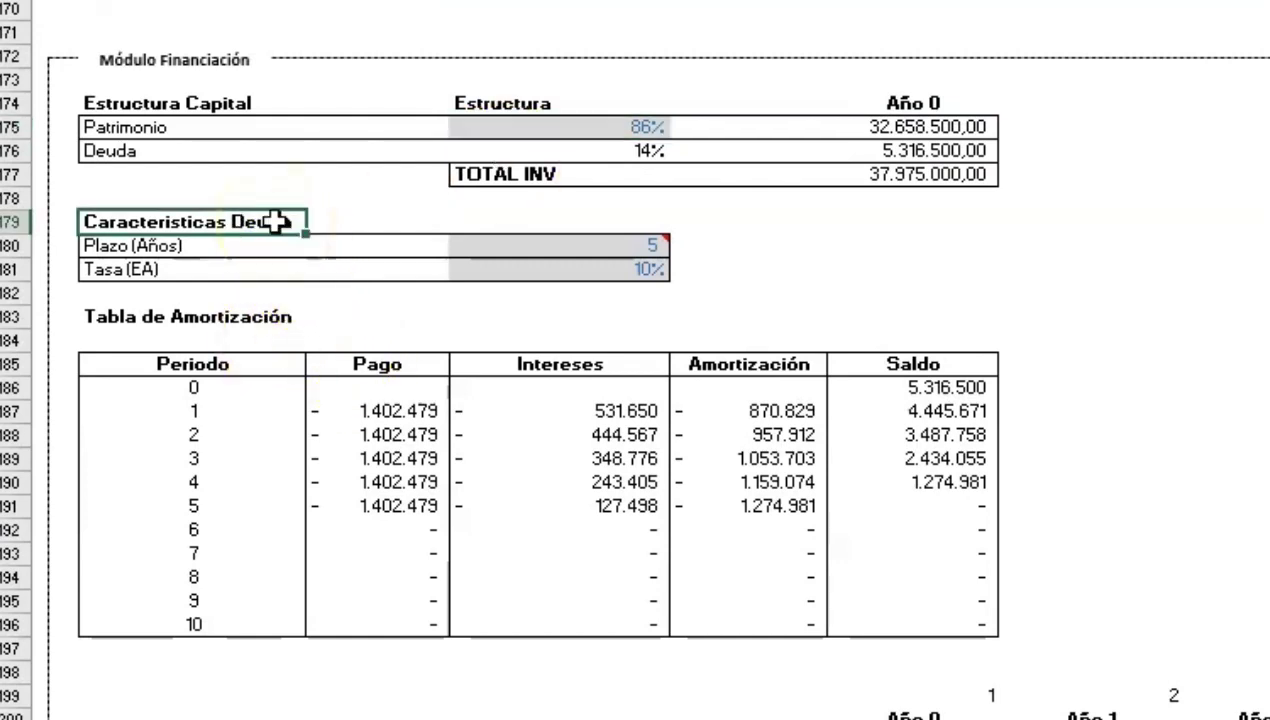
click(257, 280)
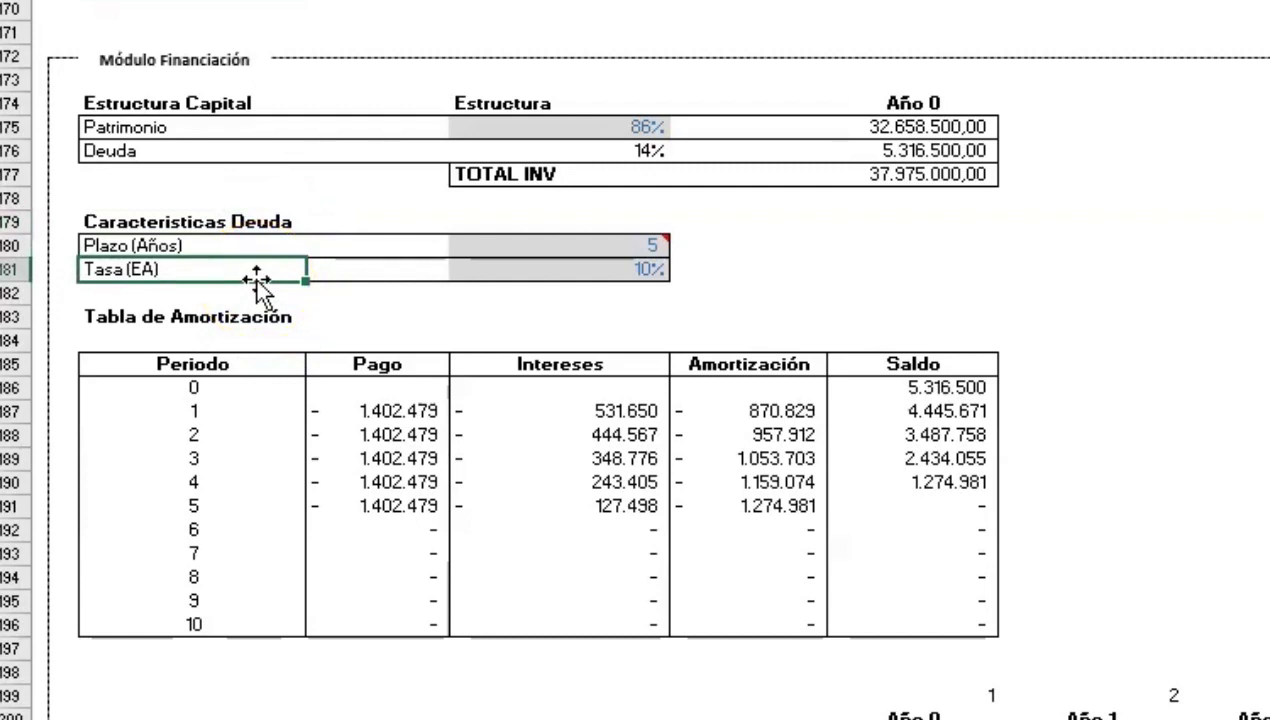
click(262, 316)
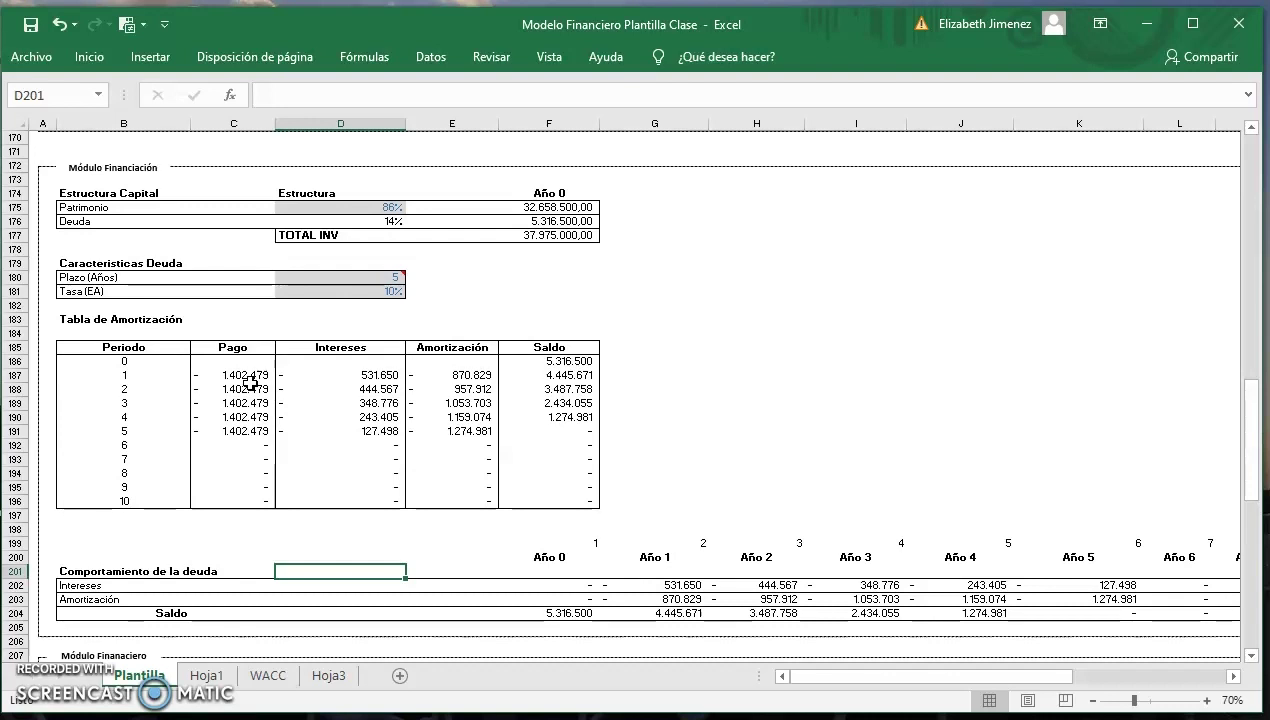
Step: Inspect the Intereses, Amortización and Saldo formulas for Año 1 under Comportamiento de la deuda
click(581, 586)
click(668, 588)
click(672, 600)
click(673, 613)
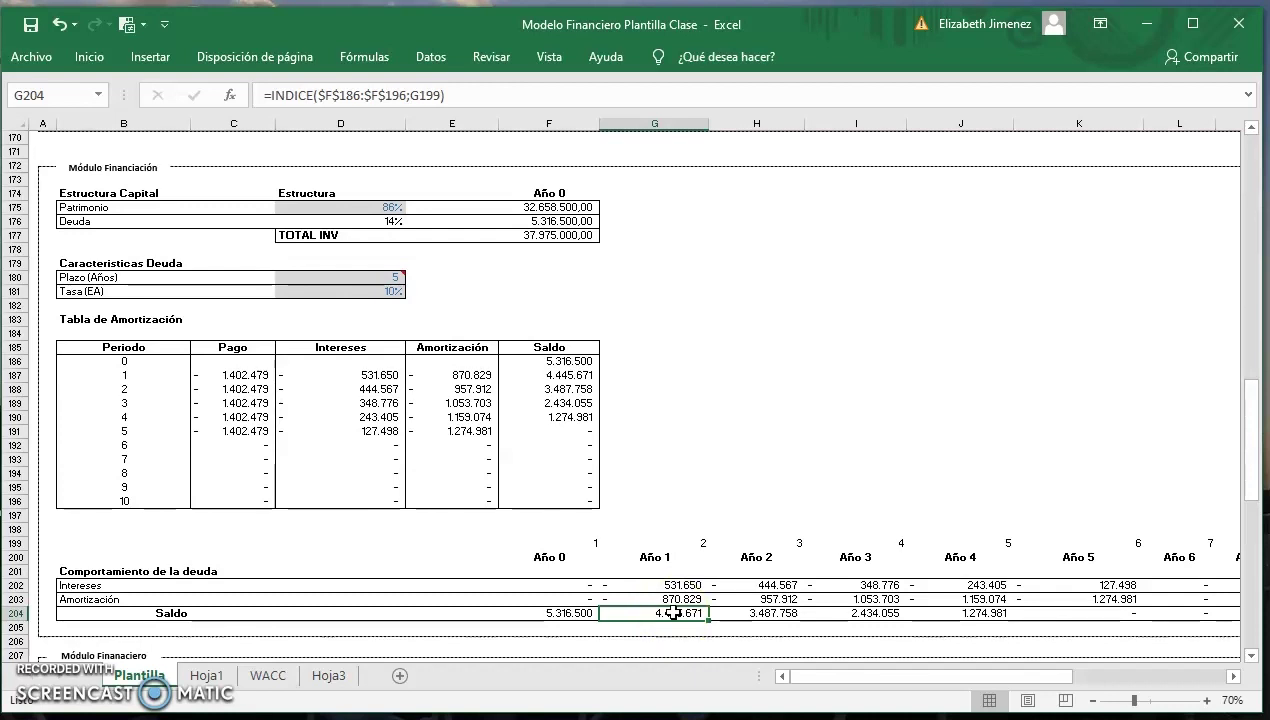
Step: Go to the Módulo Financiero section and locate the Estado de Resultados heading
key(Down)
key(Down)
key(Down)
key(Down)
key(Down)
key(Down)
key(Down)
key(Down)
key(Down)
key(Down)
key(Down)
key(Down)
key(Down)
key(Down)
key(Down)
key(Down)
key(Down)
key(Down)
key(Down)
key(Down)
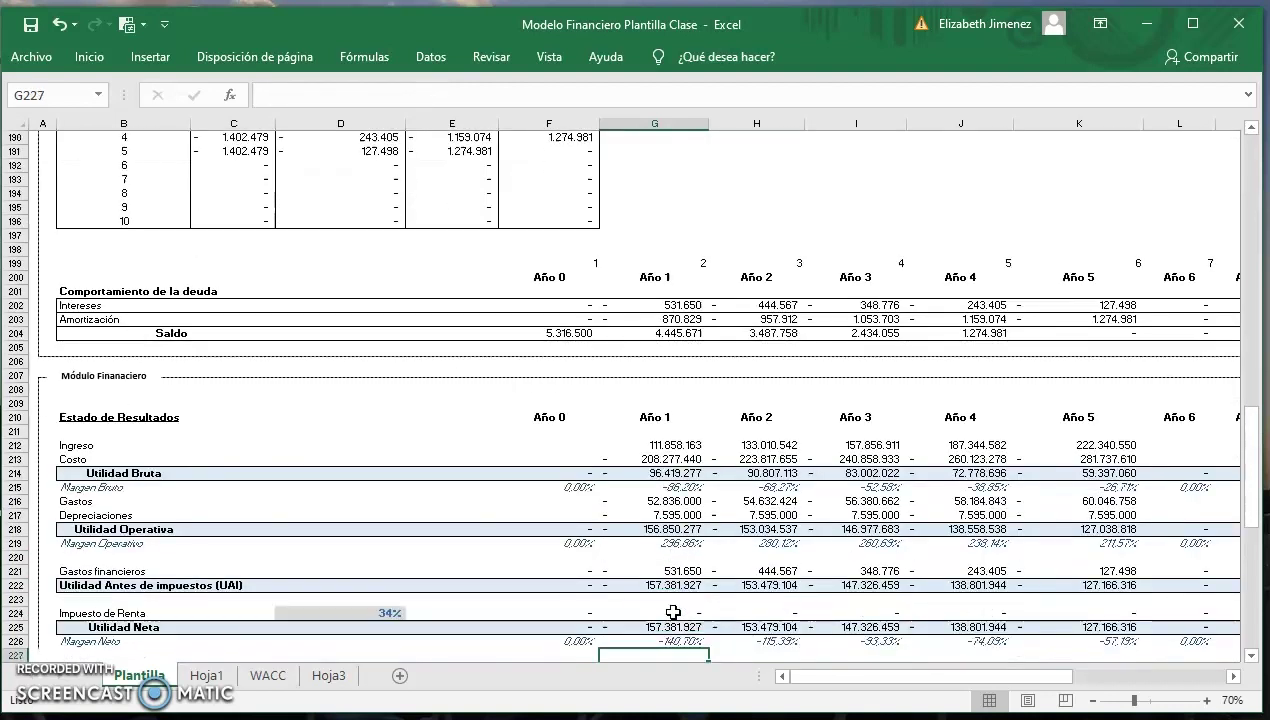
key(Down)
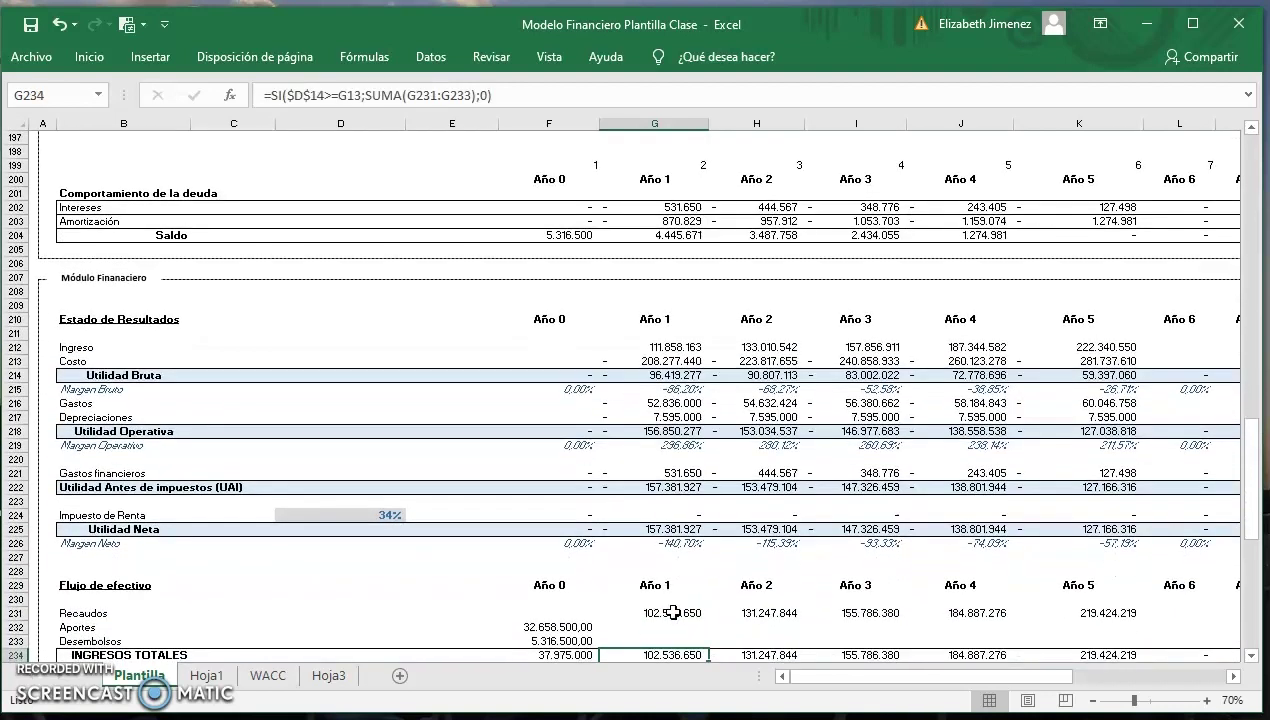
click(142, 306)
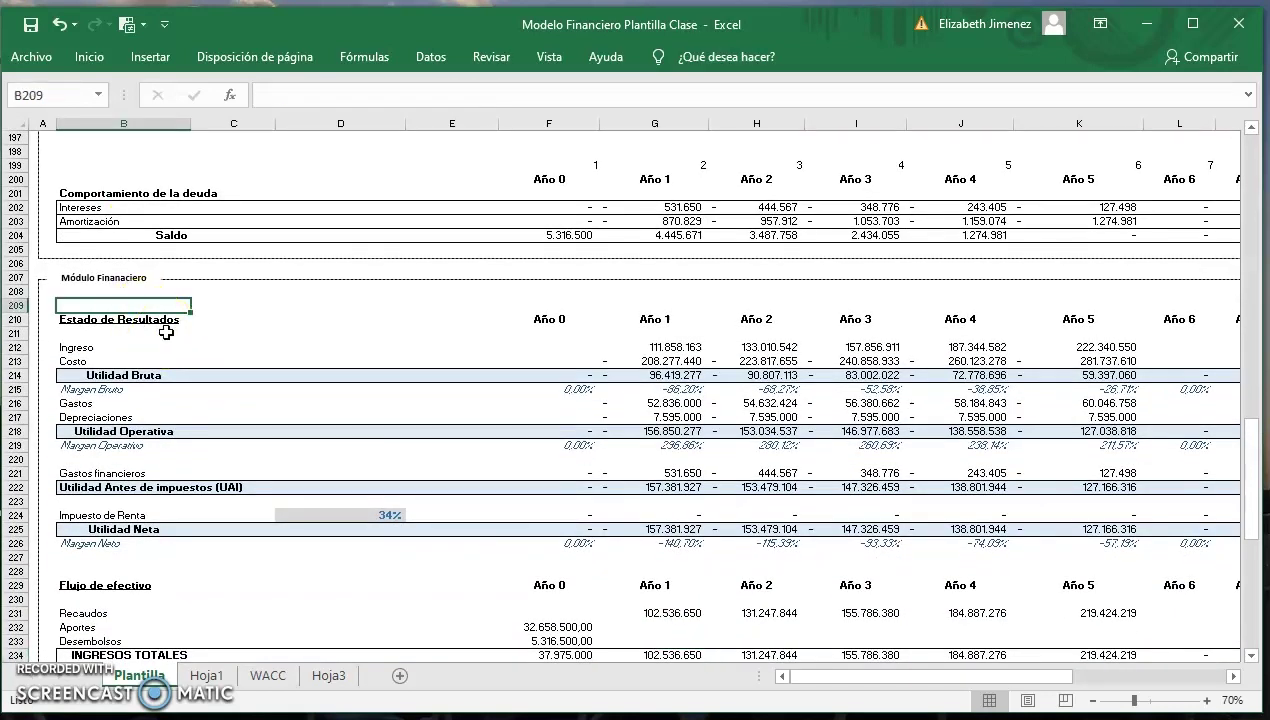
click(142, 318)
Step: Look through the Estado de Resultados and continue down column B into the Flujo de efectivo section
key(Down)
key(Down)
key(Down)
key(Down)
key(Down)
key(Down)
key(Down)
key(Down)
key(Down)
key(Down)
key(Down)
key(Down)
key(Down)
key(Down)
key(Down)
key(Down)
key(Down)
key(Down)
key(Down)
key(Down)
key(Down)
key(Down)
key(Down)
key(Down)
key(Down)
key(Down)
key(Down)
key(Down)
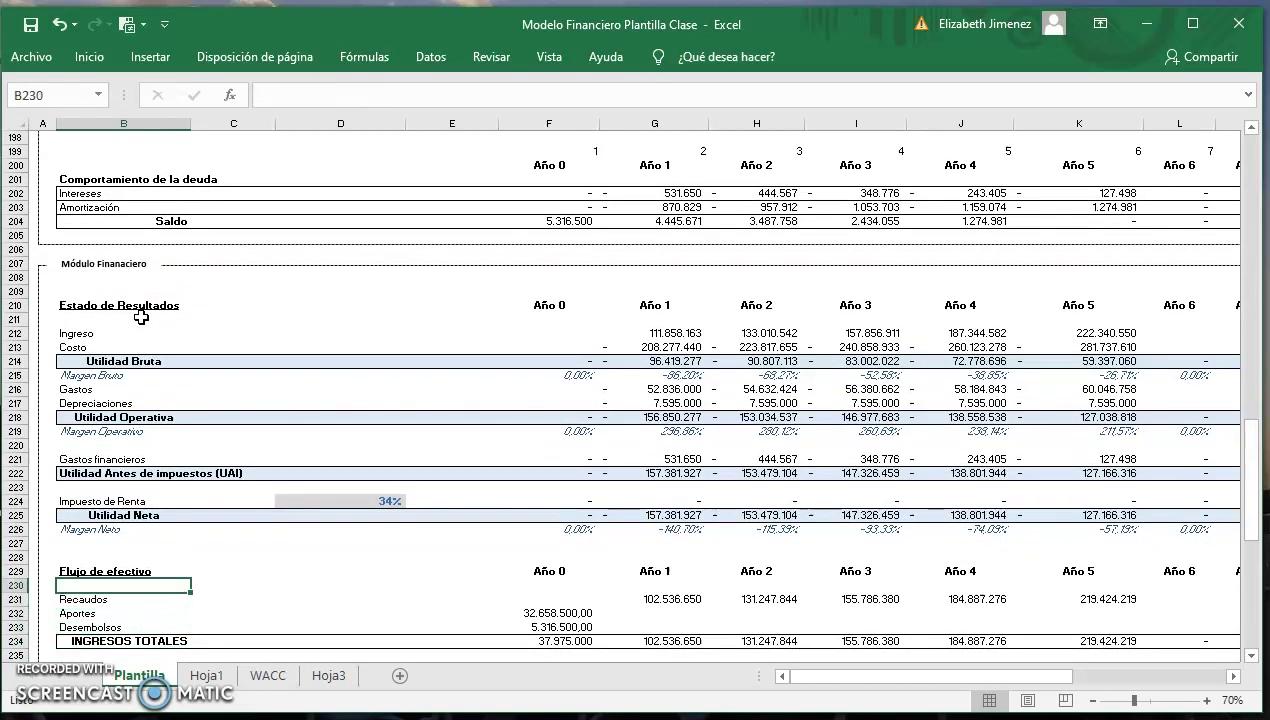
key(Down)
key(Down)
key(Down)
key(Down)
key(Down)
key(Down)
key(Down)
key(Down)
key(Down)
key(Down)
key(Down)
key(Down)
key(Down)
key(Down)
key(Down)
key(Down)
Step: Return to the Estado de Resultados and inspect the Año 1 formulas for Costo, Utilidad Bruta, Margen Bruto and Gastos
scroll(200, 540, up, 10)
click(180, 501)
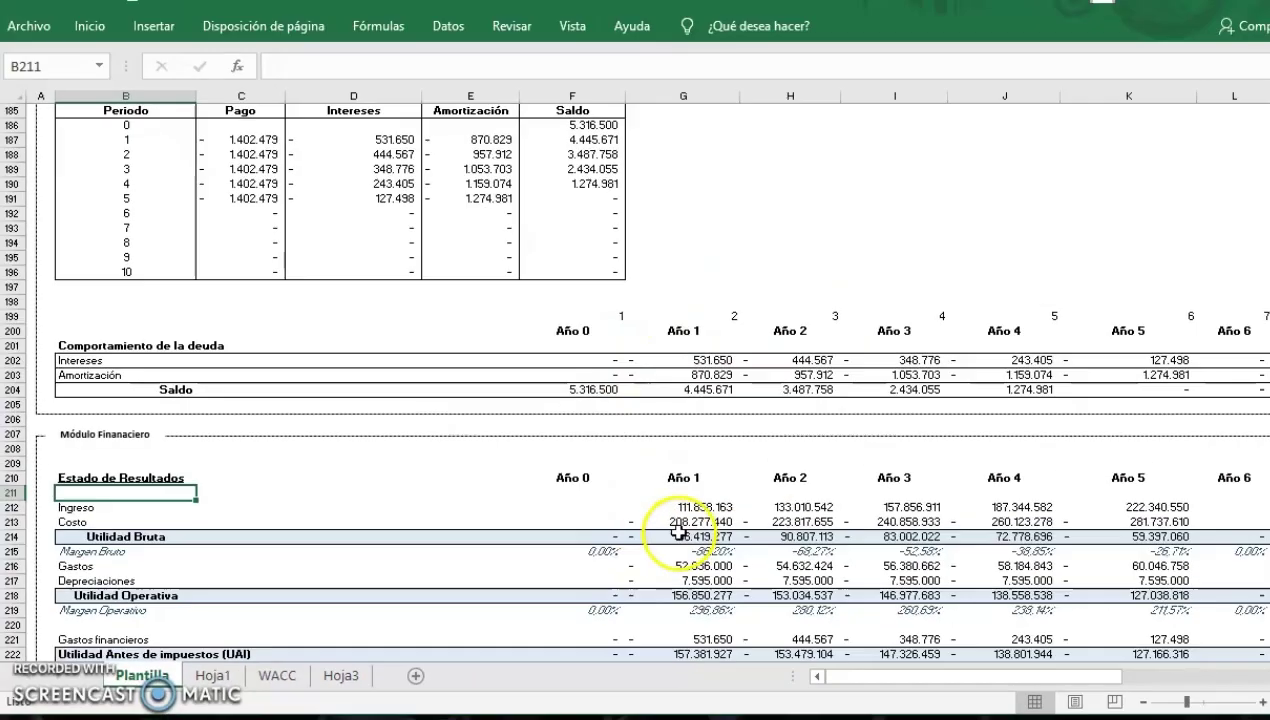
click(678, 528)
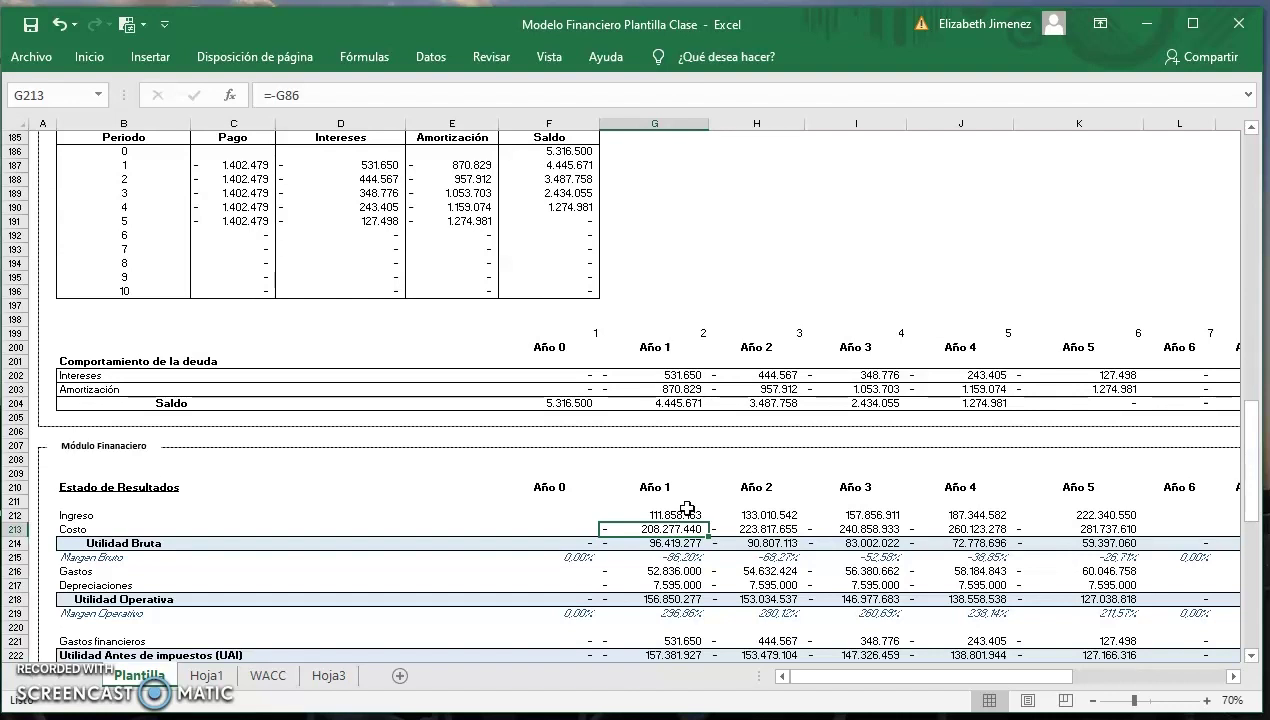
click(650, 540)
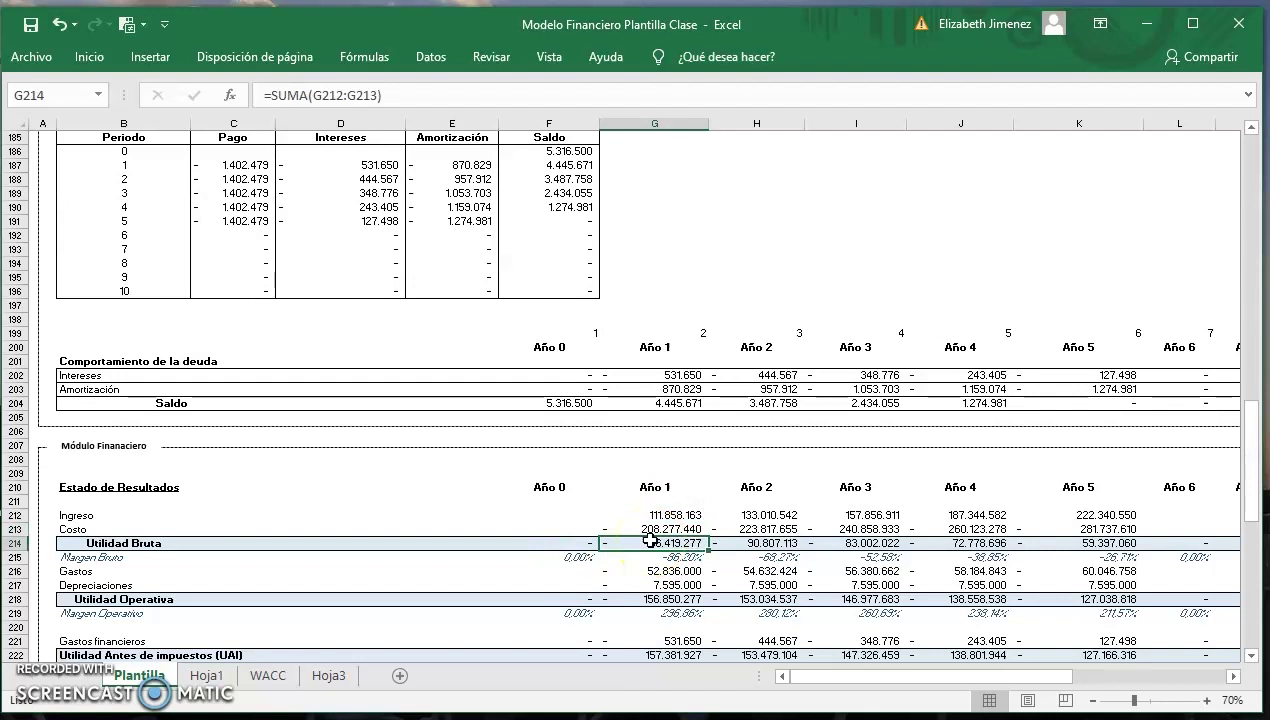
click(655, 557)
click(672, 571)
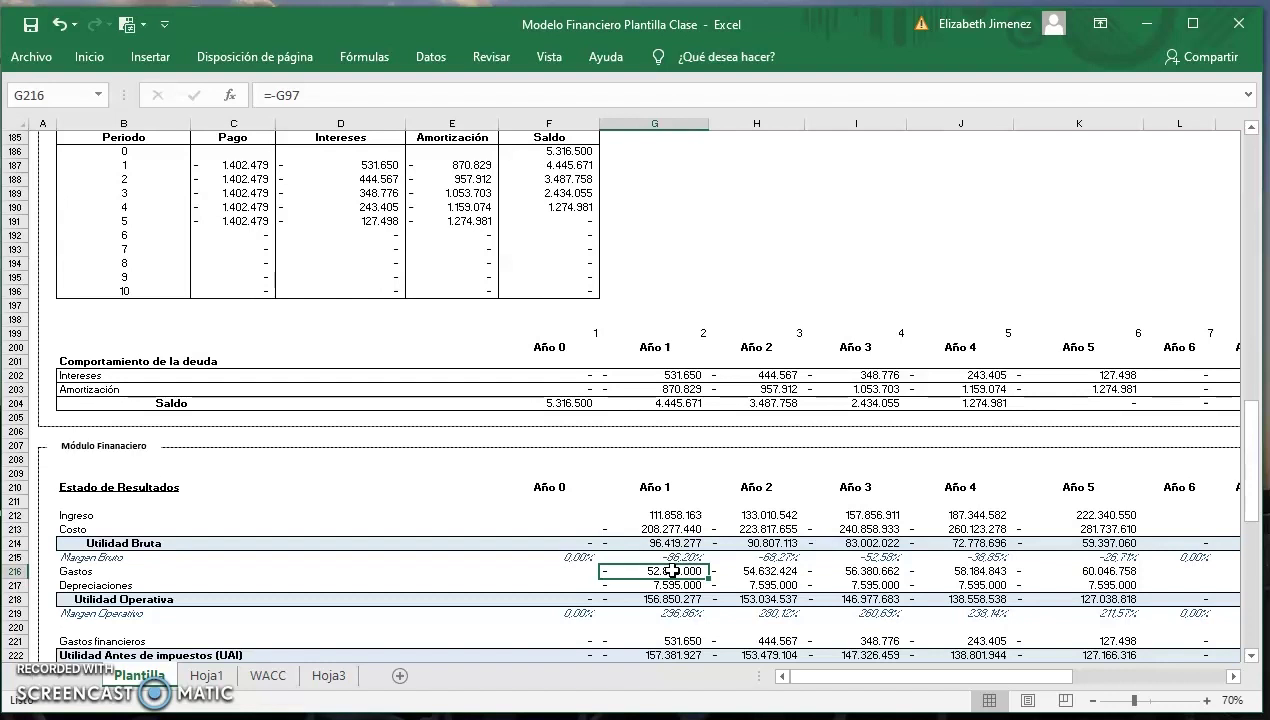
Step: Inspect the Año 1 formulas from Depreciaciones through Gastos financieros and Utilidad Antes de impuestos to Utilidad Neta
key(Down)
key(Down)
key(Down)
key(Down)
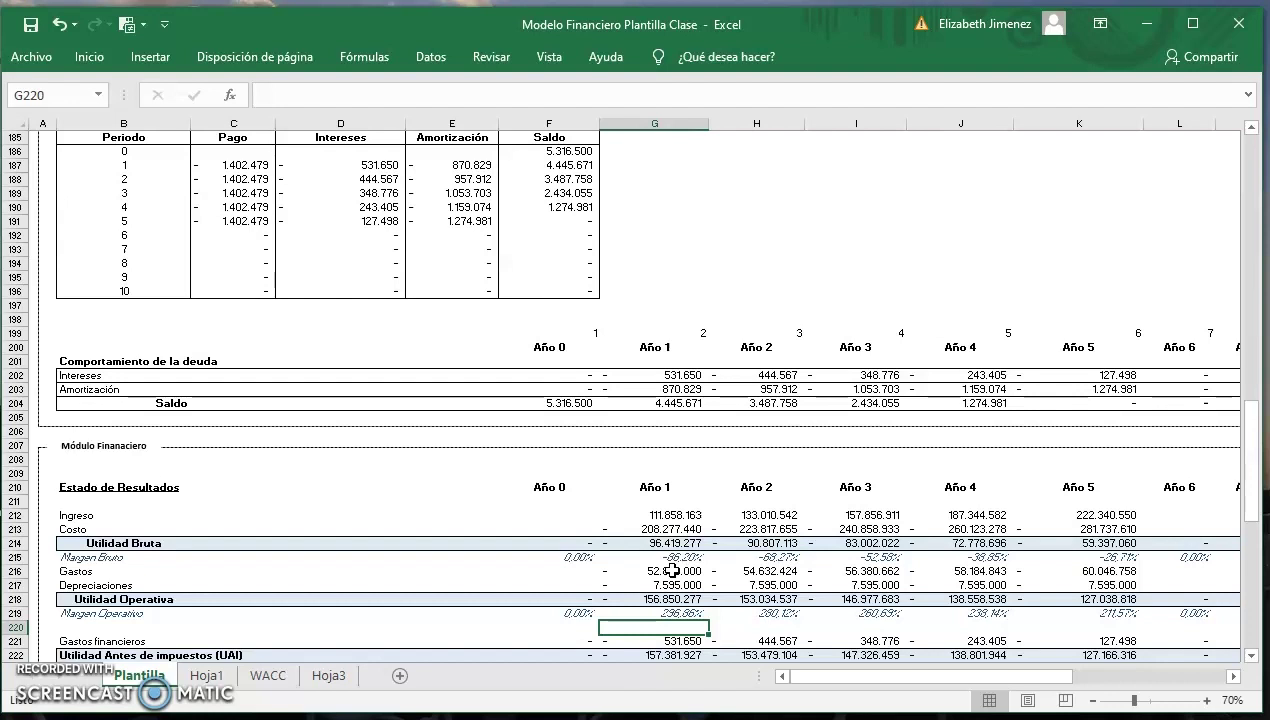
key(Down)
key(Down)
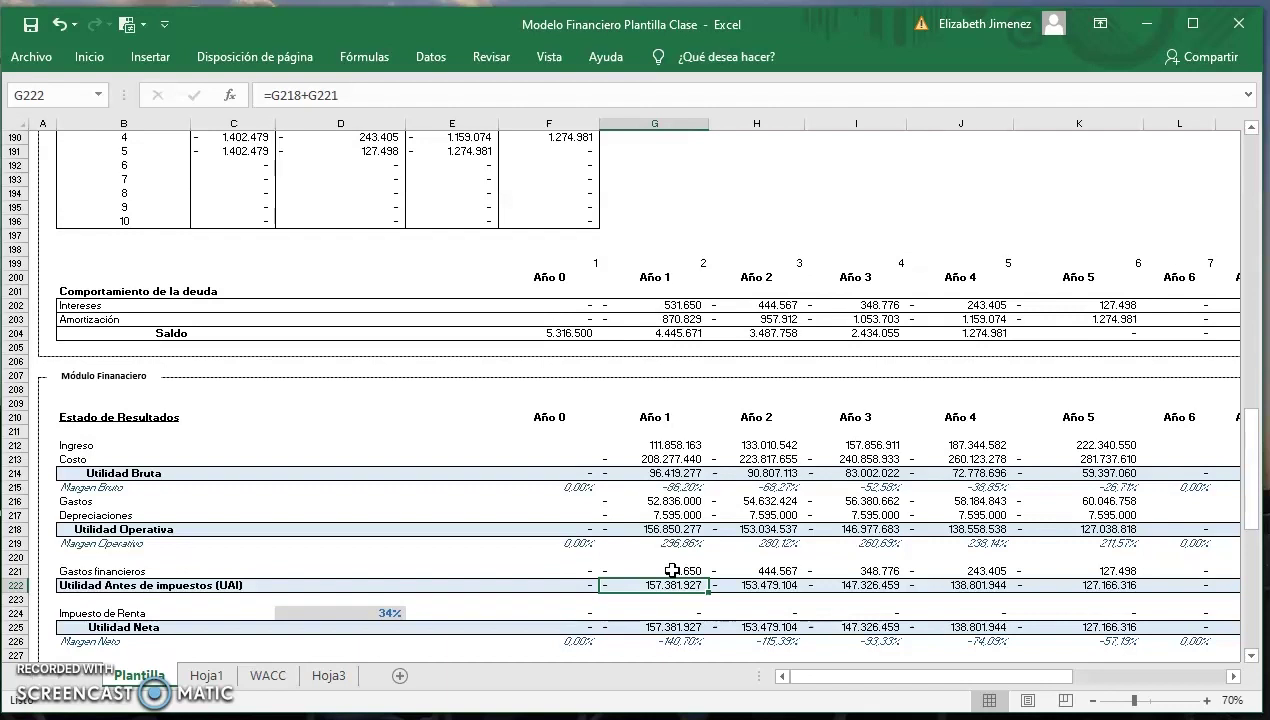
key(Up)
key(Down)
key(Down)
key(Down)
key(Down)
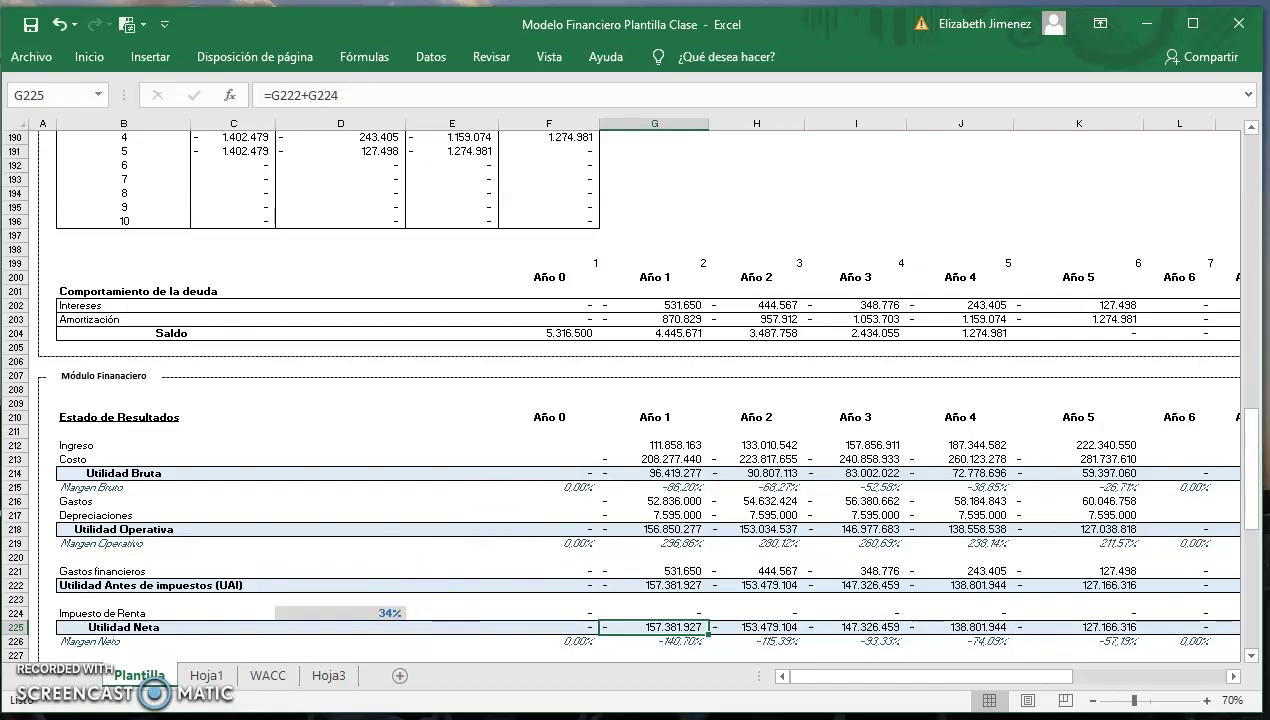
Step: Switch to the open PowerPoint presentation to look at the slide's table of result lines
key(alt+Tab)
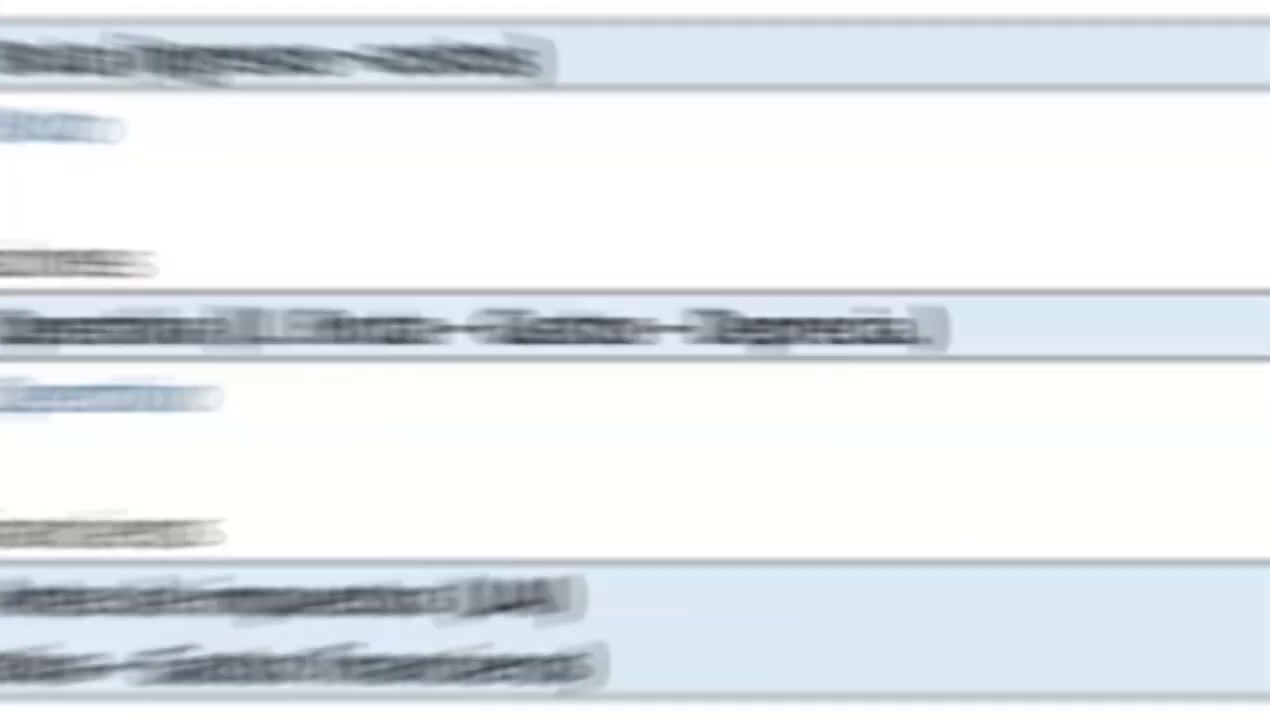
click(75, 685)
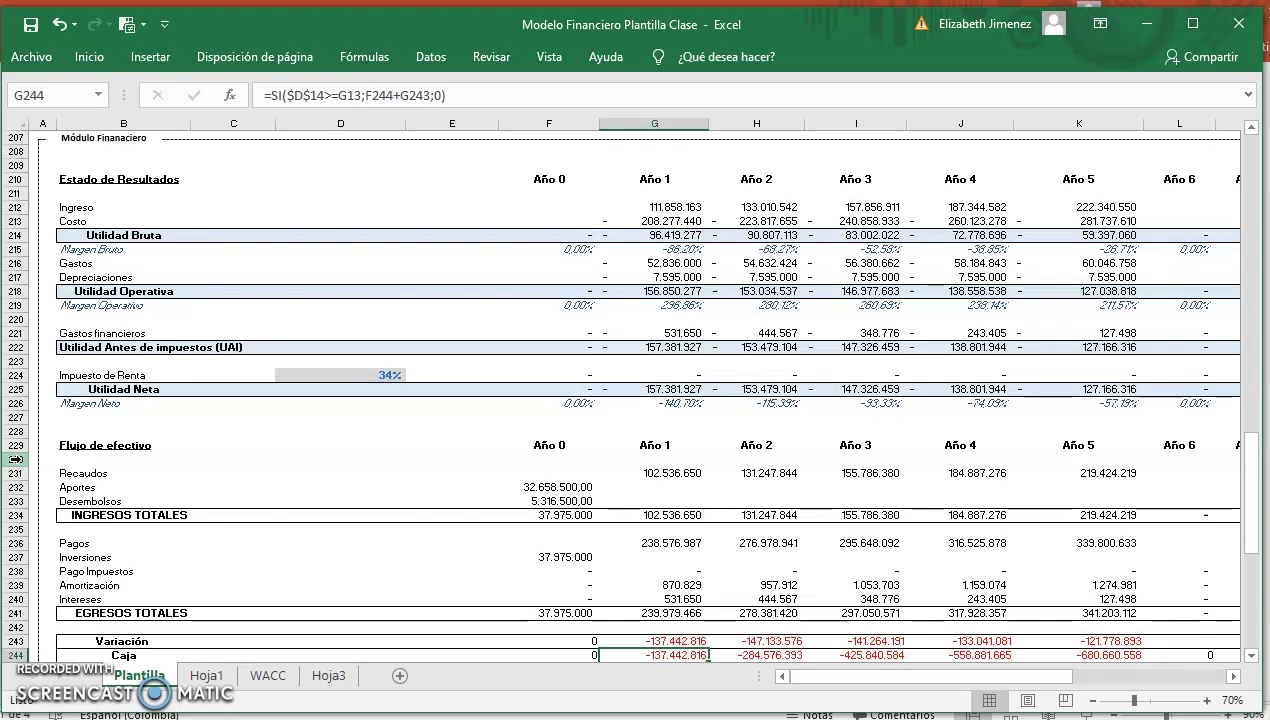
Step: Inspect the Flujo de efectivo income formulas in the Excel model: Recaudos, Aportes, Desembolsos and INGRESOS TOTALES
click(668, 473)
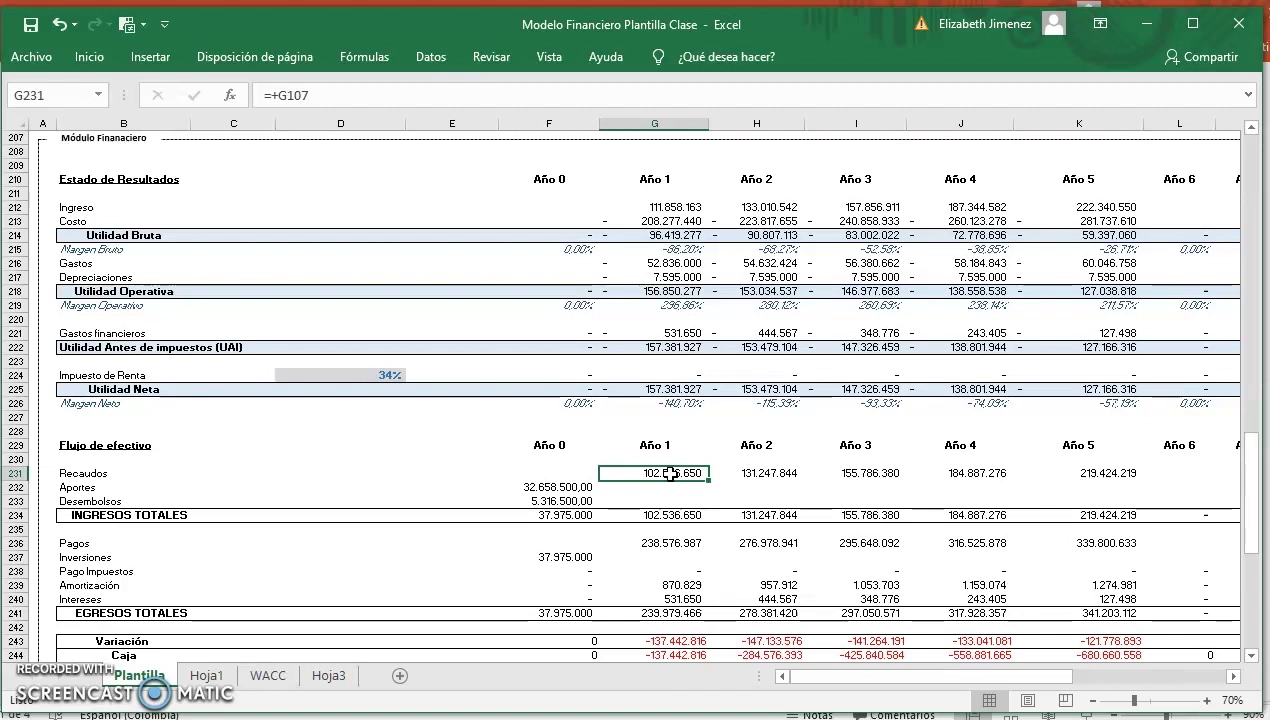
key(Left)
key(Down)
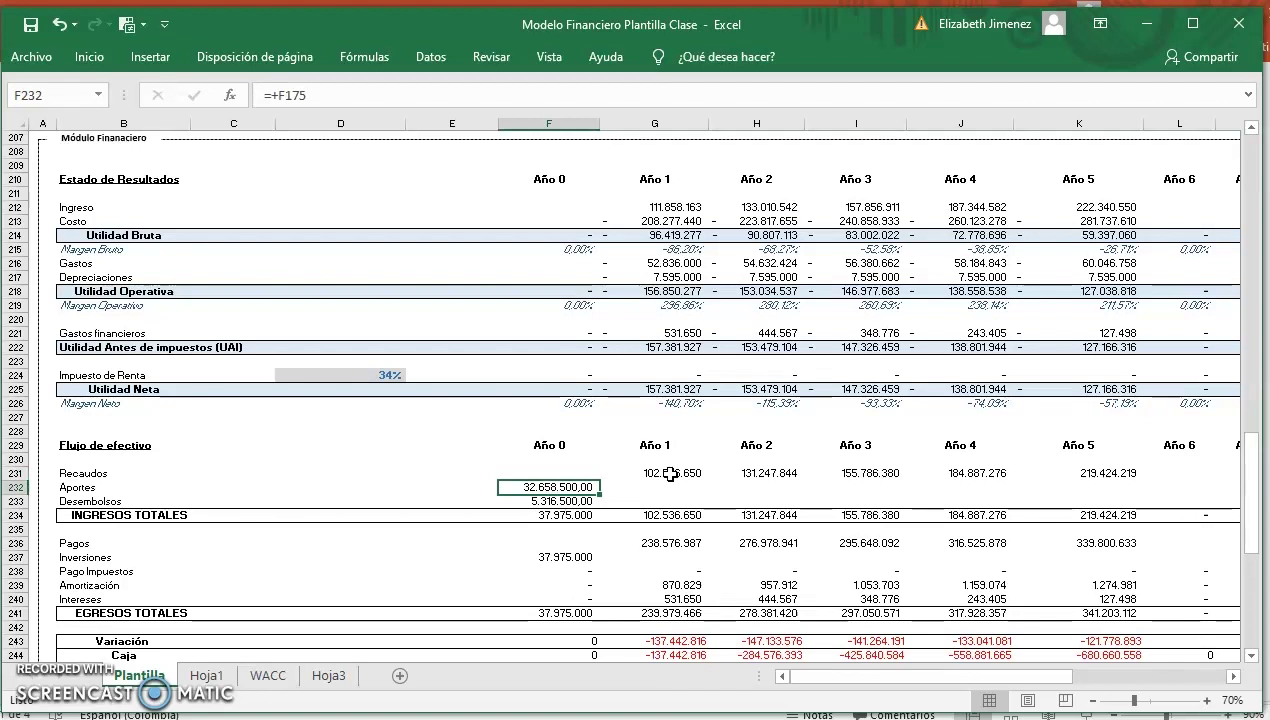
key(Down)
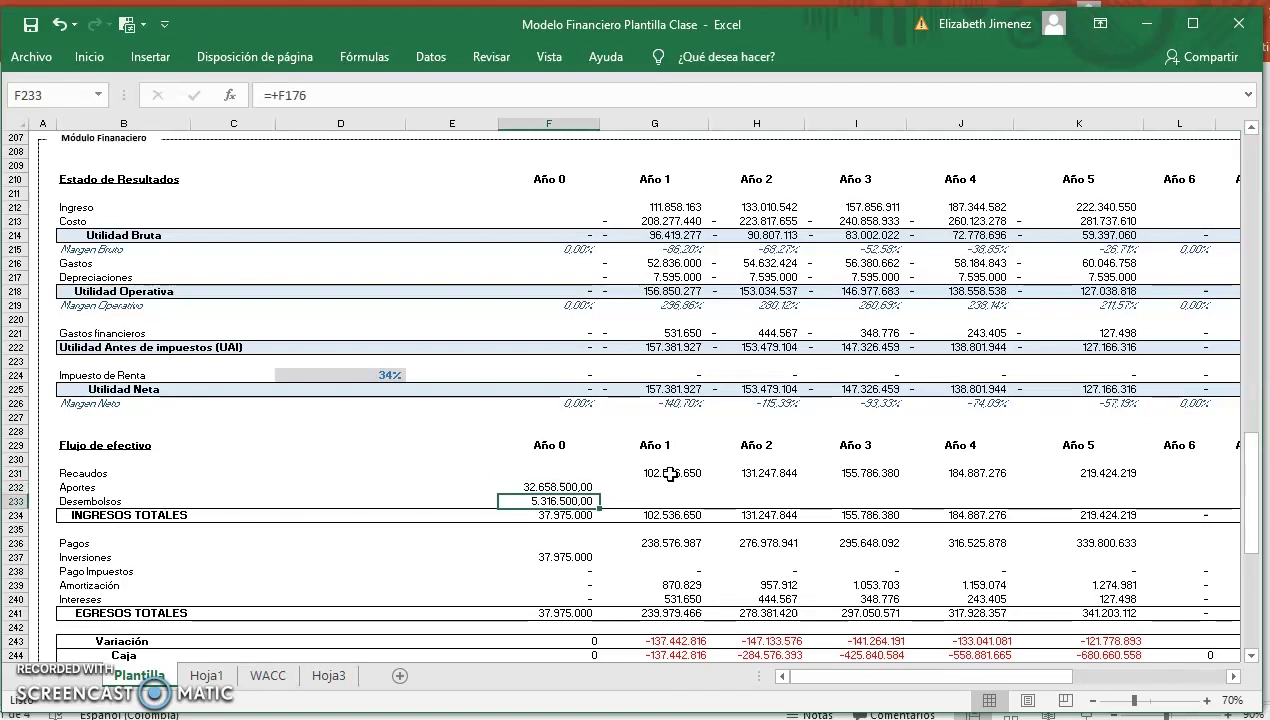
key(Down)
key(Right)
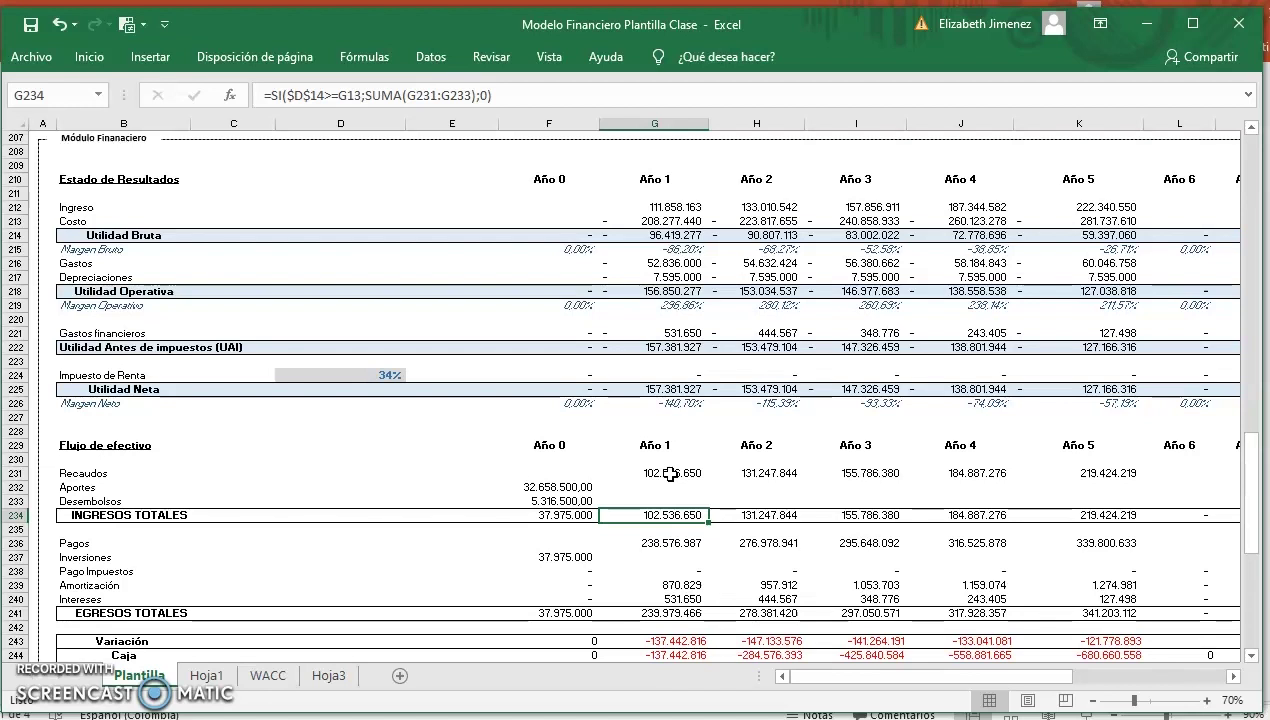
Step: Inspect the Flujo de efectivo outflow formulas for Pagos in Año 1 and Inversiones in Año 0
key(Down)
key(Down)
key(Down)
key(Down)
key(Up)
key(Up)
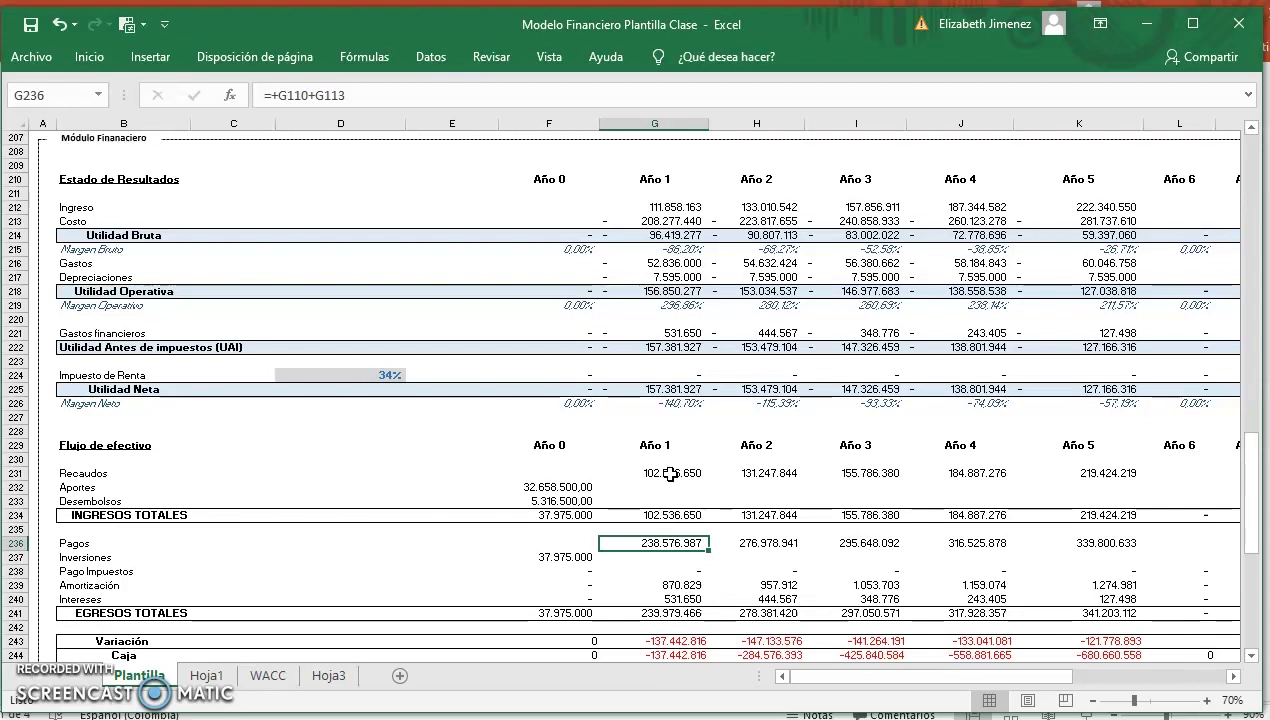
key(Down)
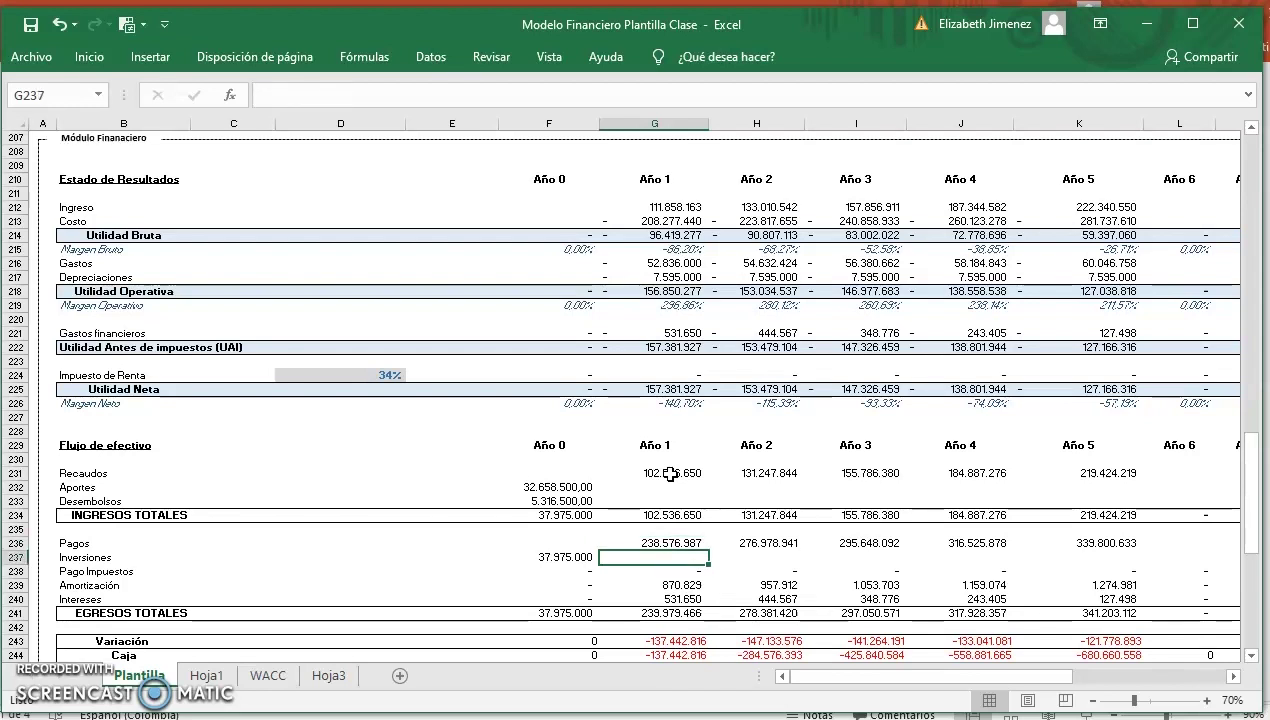
key(Left)
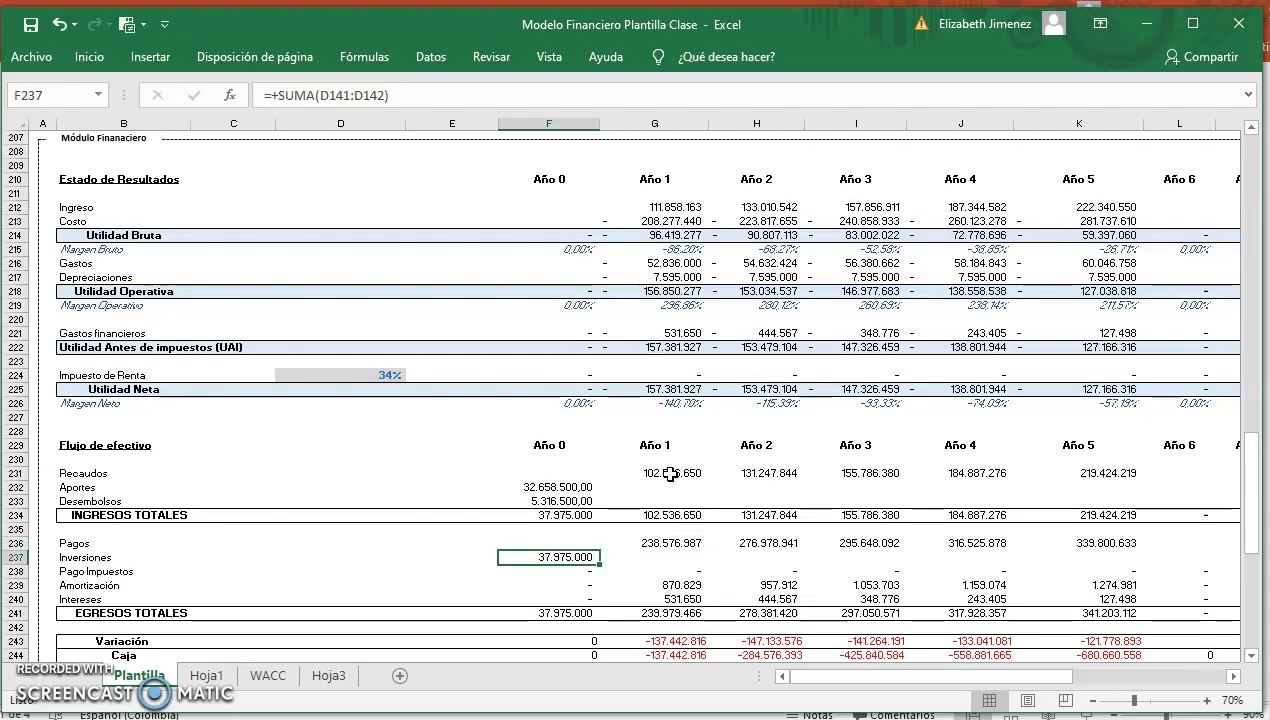